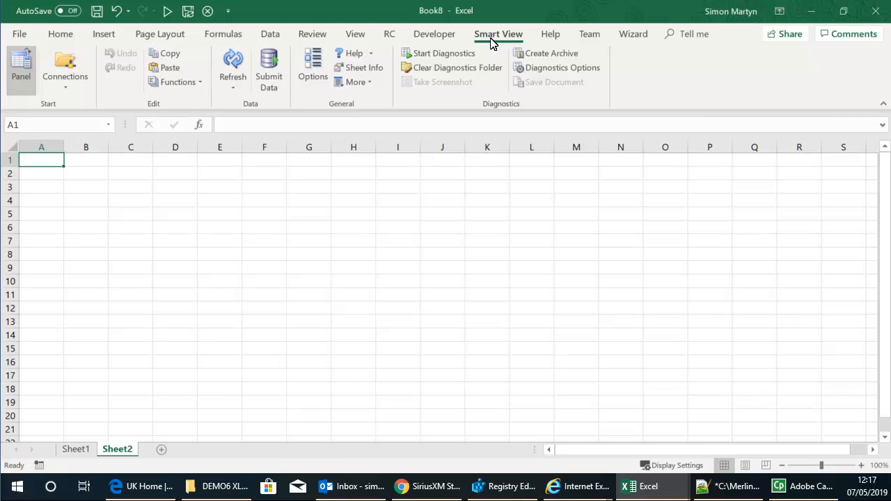
- Check the private connections in the Smart View panel and close the panel
click(21, 75)
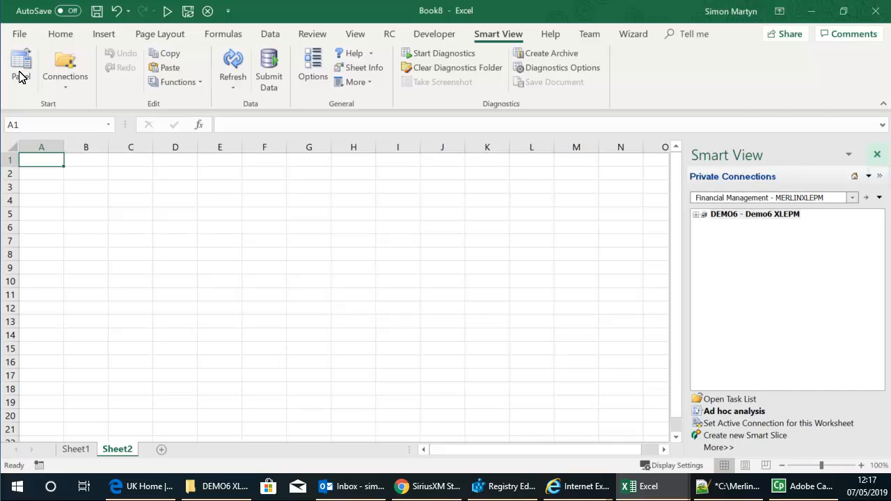
click(877, 155)
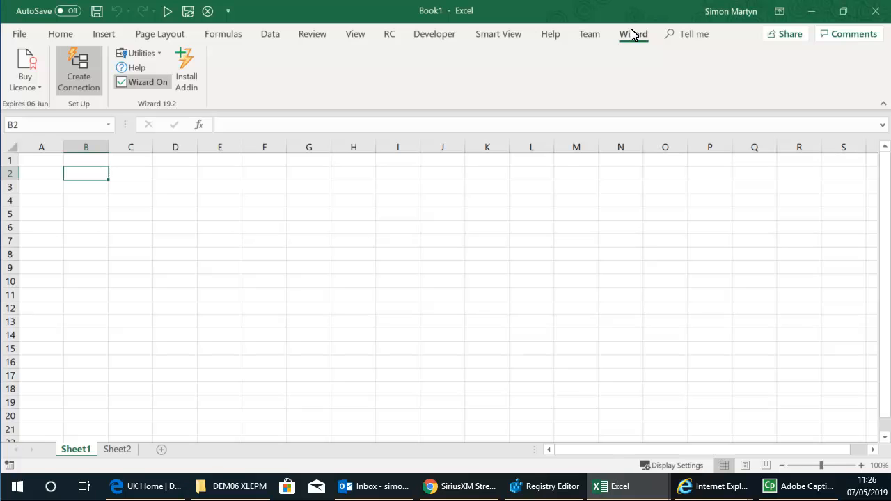
- Start creating a wizard connection based on the Demo6 XLEPM Smart View connection
click(82, 82)
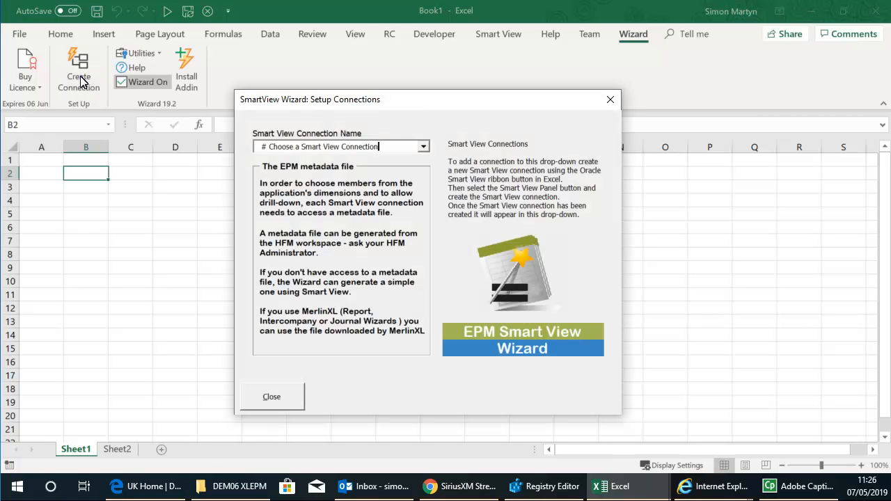
click(423, 148)
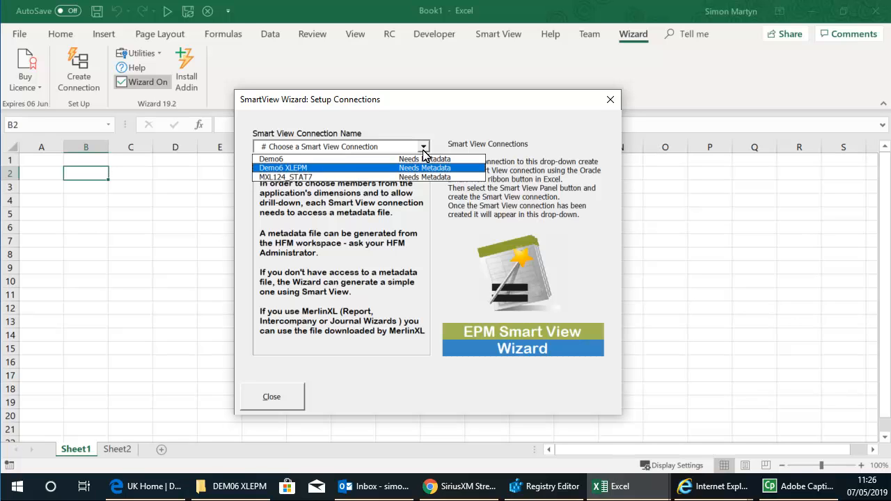
click(328, 168)
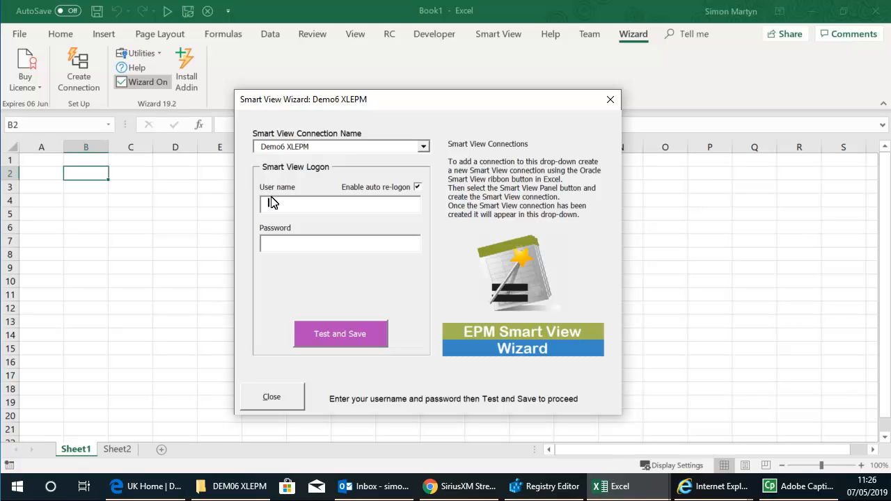
- Enter the user name and password for the Smart View logon, and test and save them
text(simon)
key(Tab)
text(******)
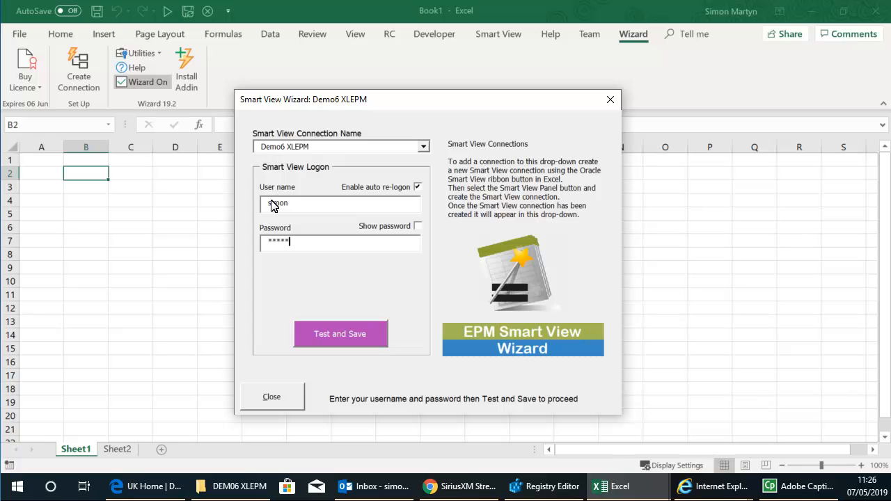
click(358, 323)
click(459, 277)
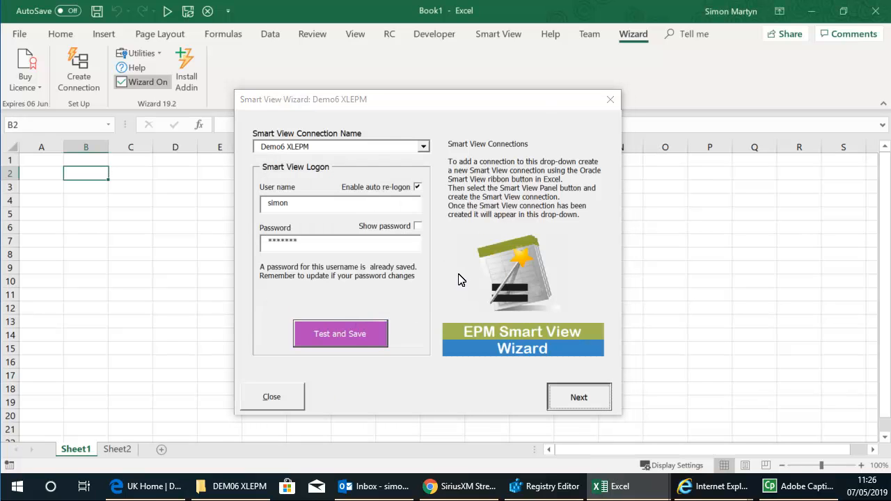
- Continue to the metadata source question and choose Yes for using the xml file extracted from the HFM workspace
click(586, 398)
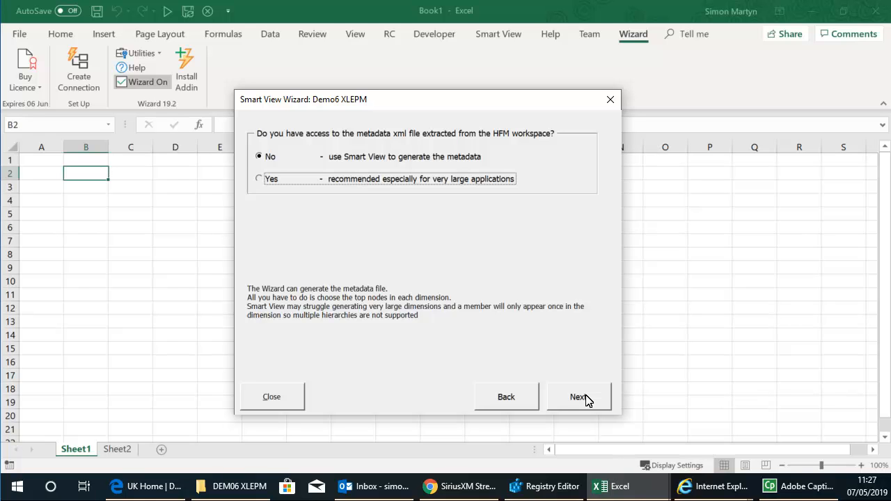
click(260, 180)
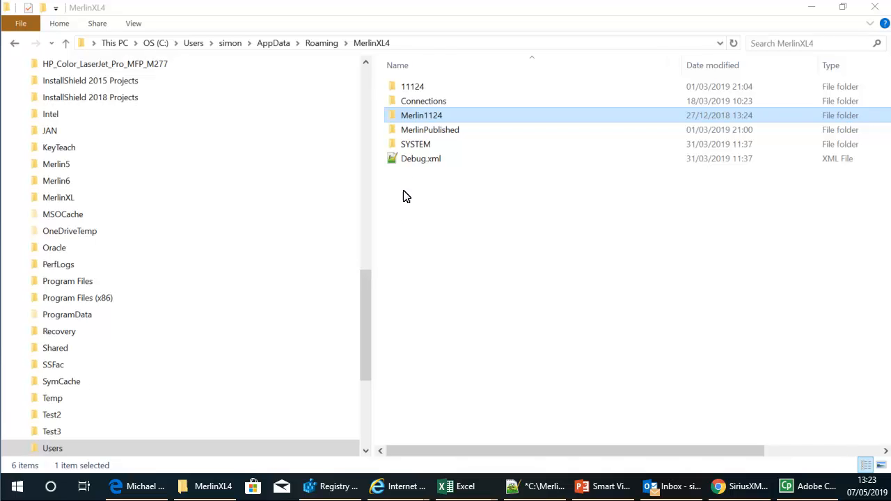
- In File Explorer, browse from MerlinXL4 through Merlin1124, APPLICATIONS and DEMO6 to the Metadata folder
double_click(411, 116)
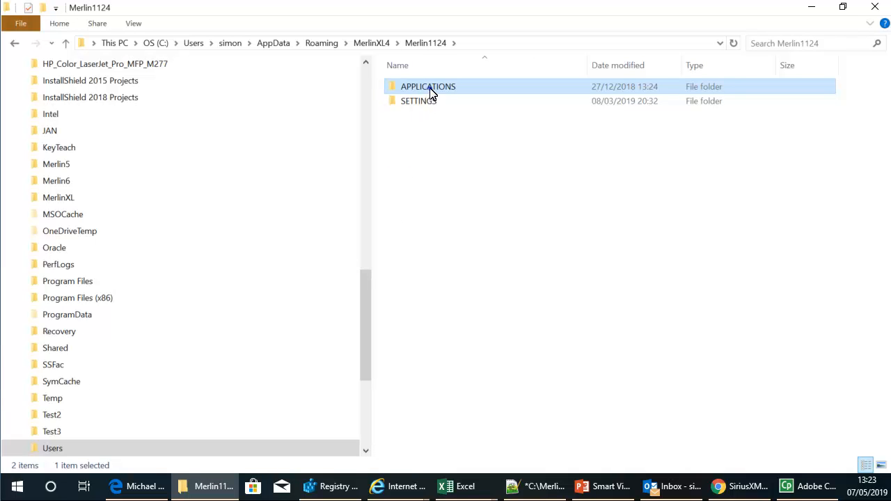
double_click(431, 91)
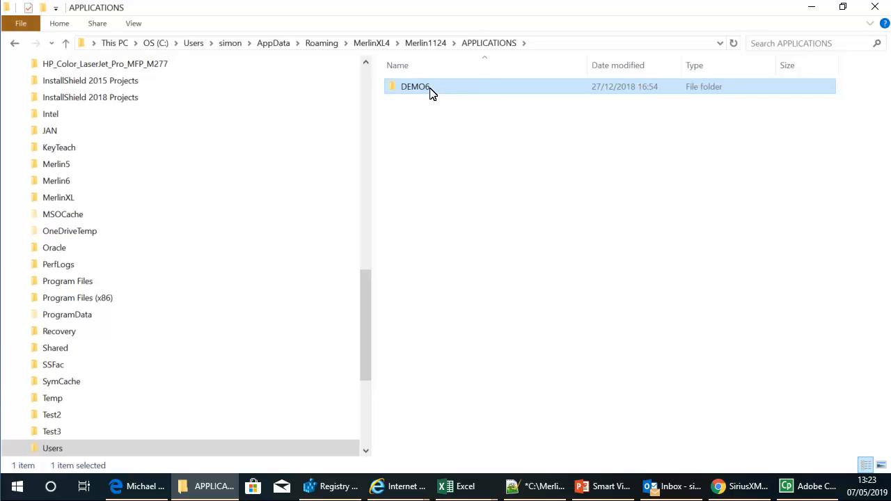
double_click(487, 92)
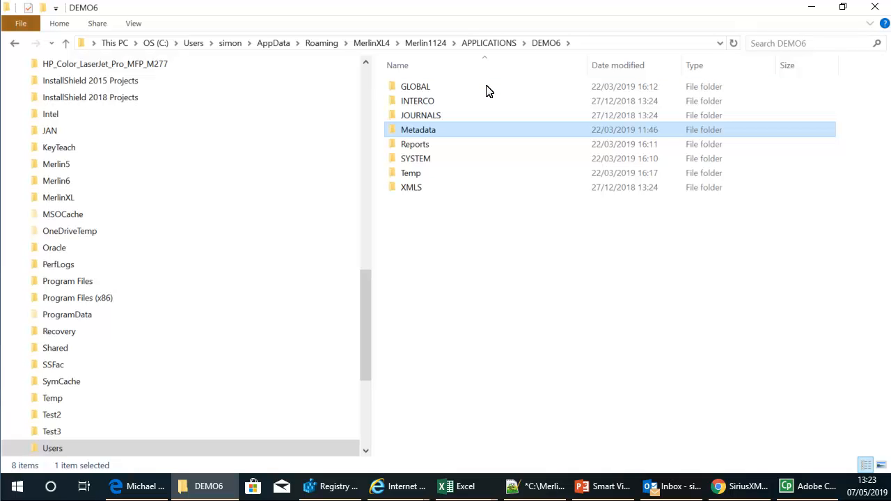
double_click(441, 132)
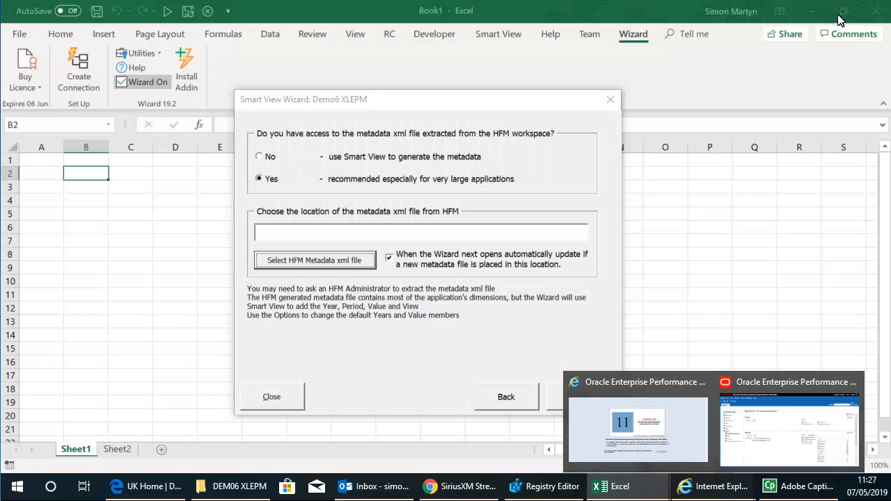
- Switch to the Oracle EPM Workspace and extract the DEMO6 application's metadata in Financial Management (.xml) format
click(740, 379)
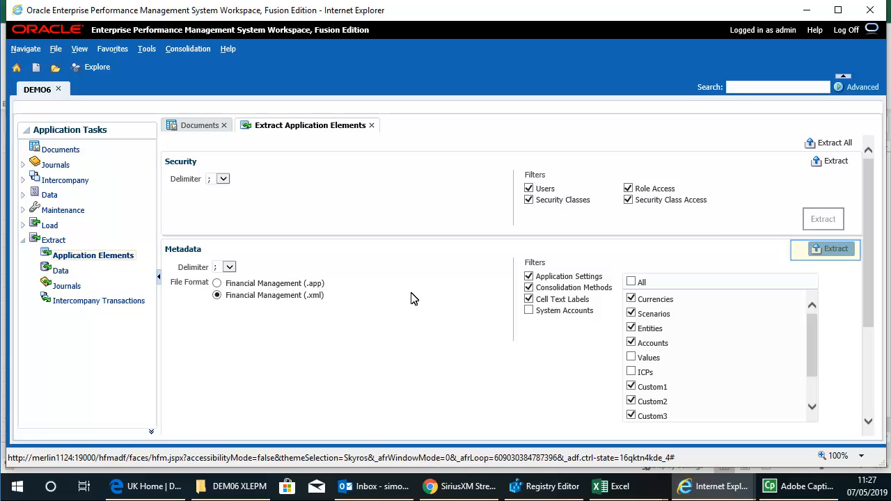
click(829, 255)
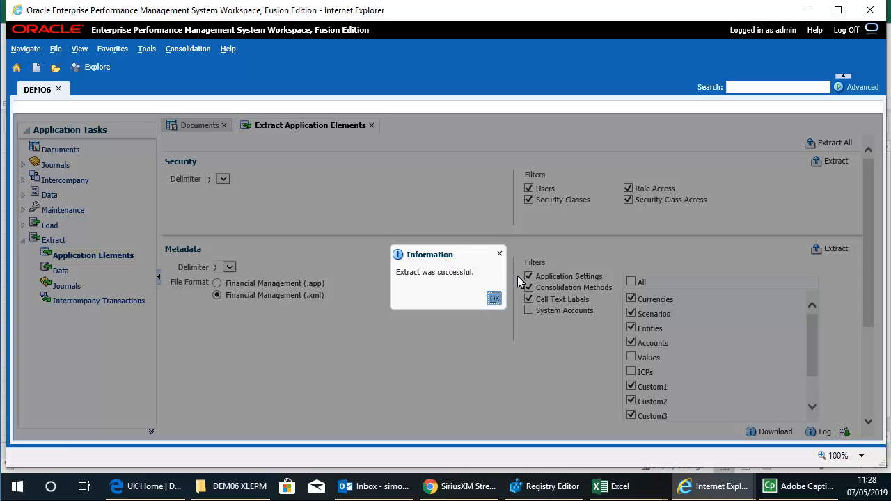
click(497, 303)
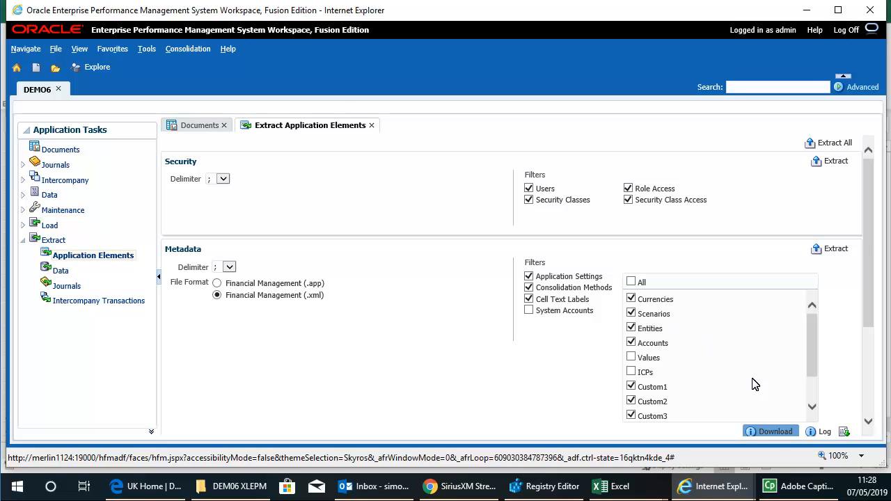
- Download the extract as DEMO6_Metadata.xml into the SMARTVIEW WIZARD\DEM06 XLEPM folder on the TRANSFERS2 (Y:) drive
click(759, 431)
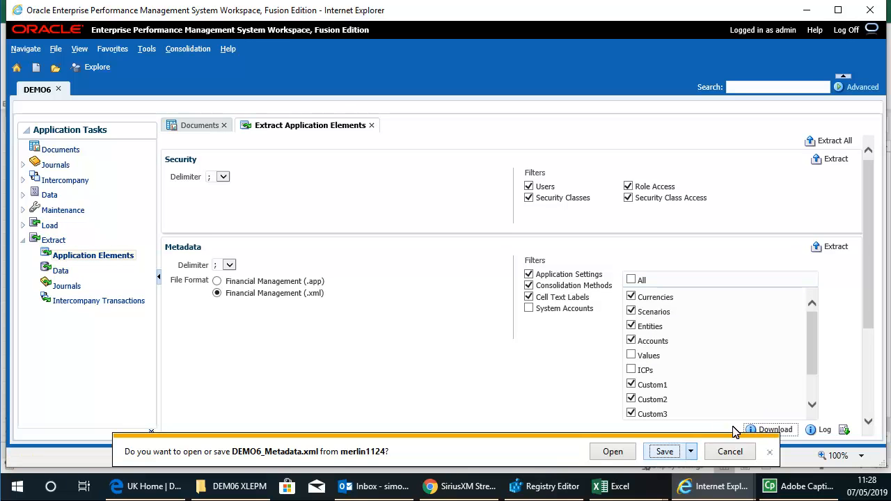
click(690, 452)
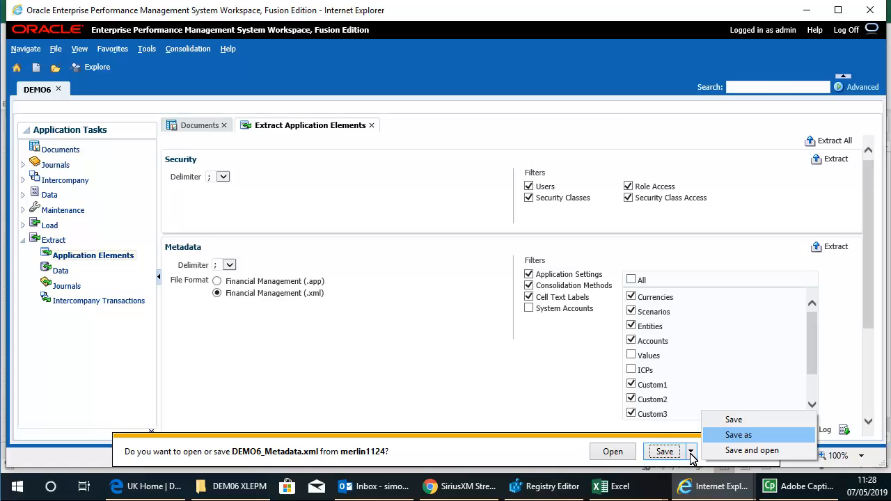
click(743, 435)
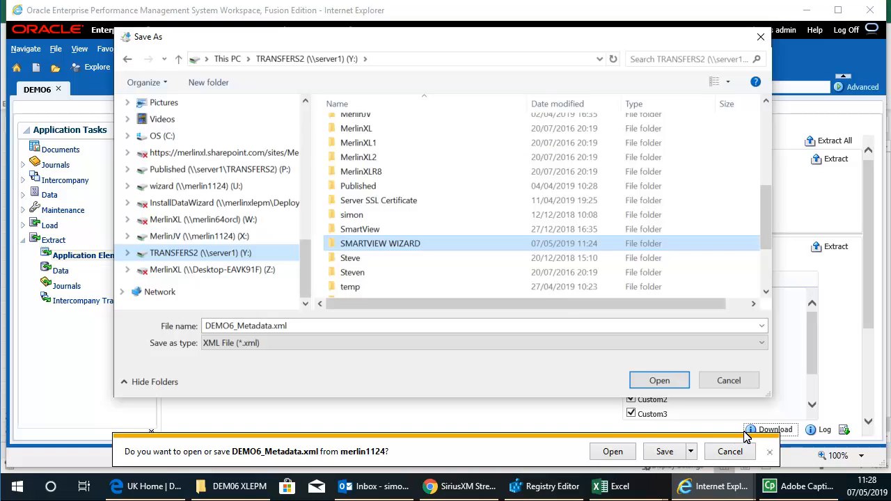
double_click(401, 244)
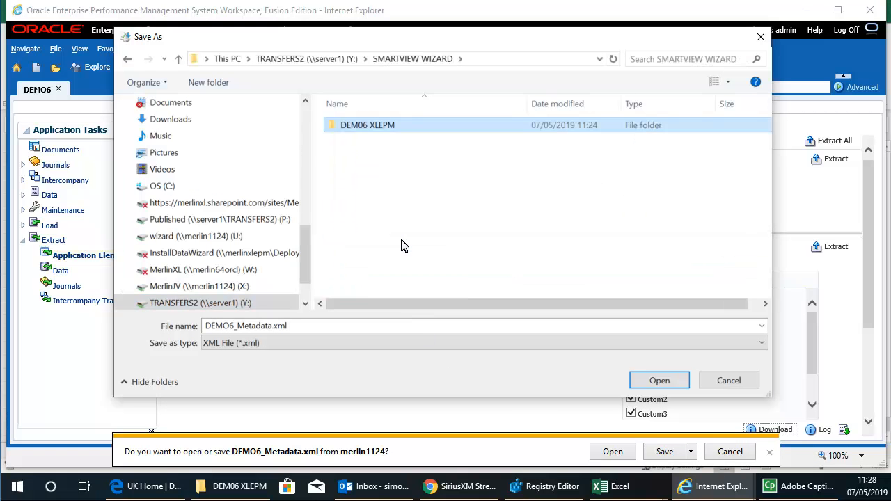
double_click(369, 125)
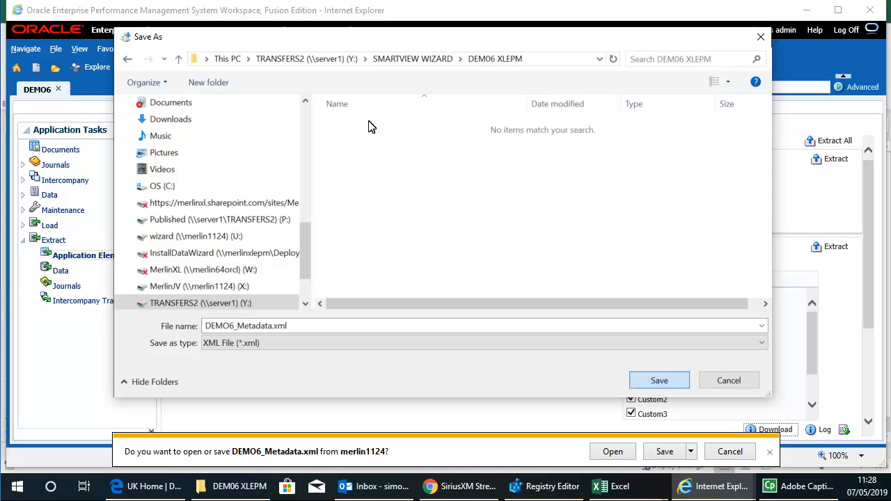
click(659, 380)
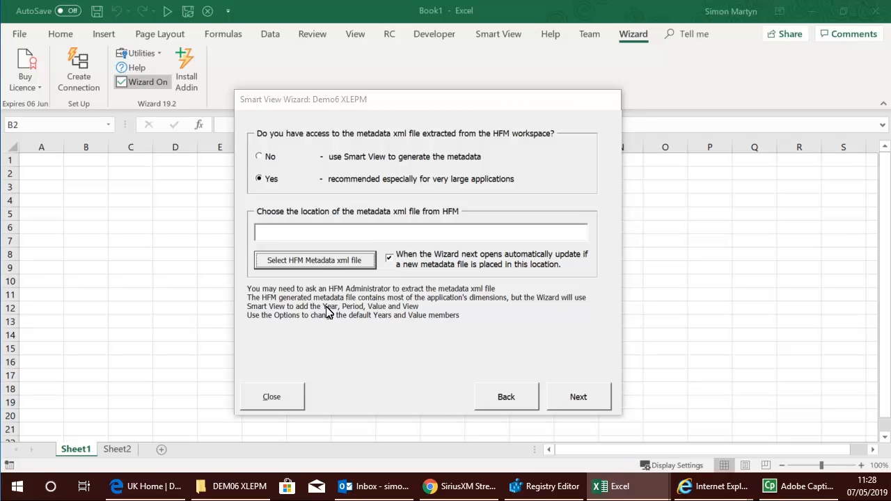
- Back in Excel's wizard, select Y:\SMARTVIEW WIZARD\DEM06 XLEPM\DEMO6_Metadata.xml as the HFM metadata file
click(324, 264)
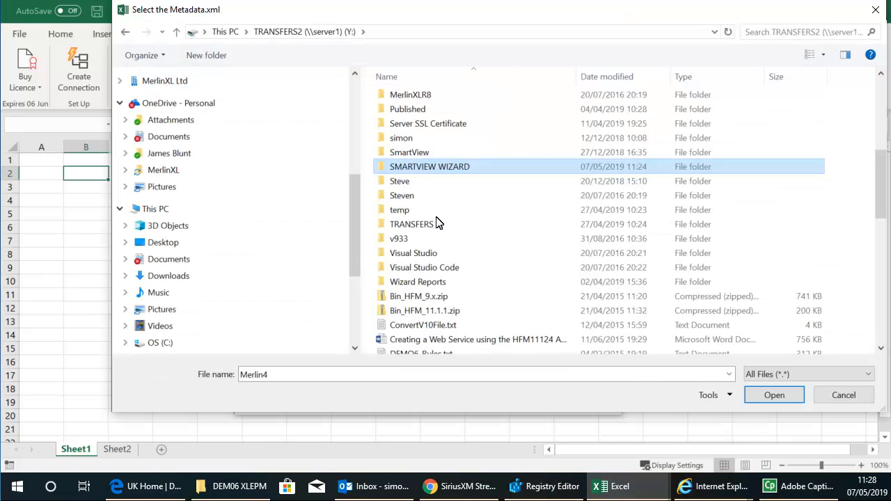
double_click(449, 167)
double_click(426, 98)
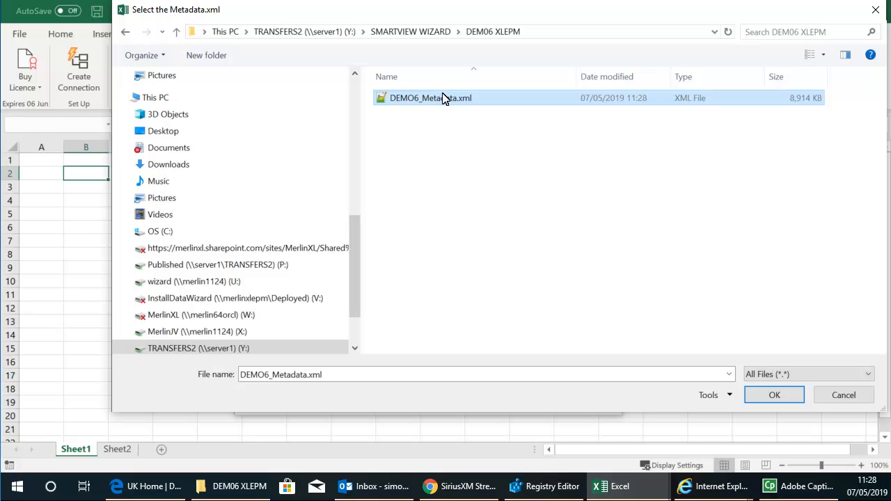
double_click(447, 101)
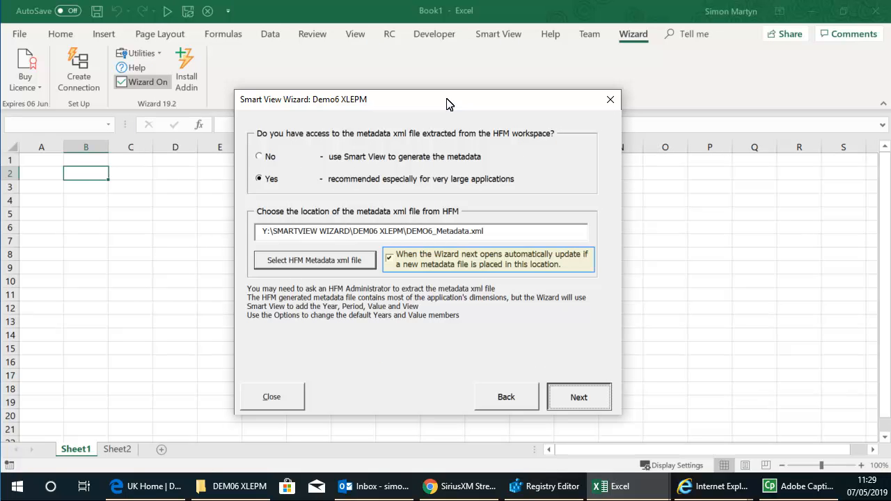
- Add CAD to the Value currencies list and add the calendar information to the metadata file
click(566, 397)
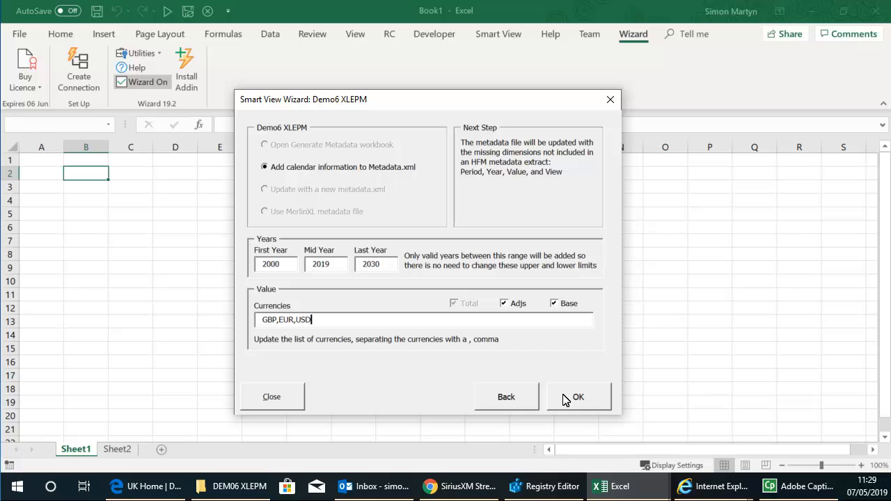
click(328, 325)
text(,CAD)
click(577, 397)
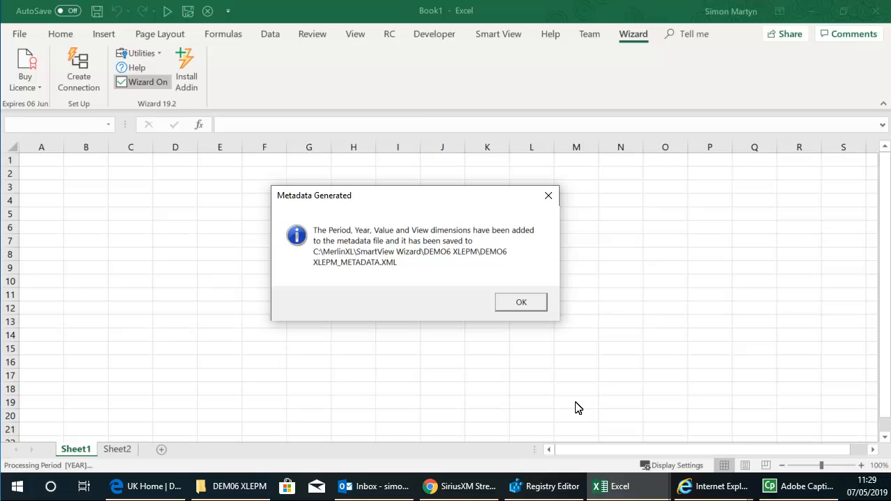
click(514, 305)
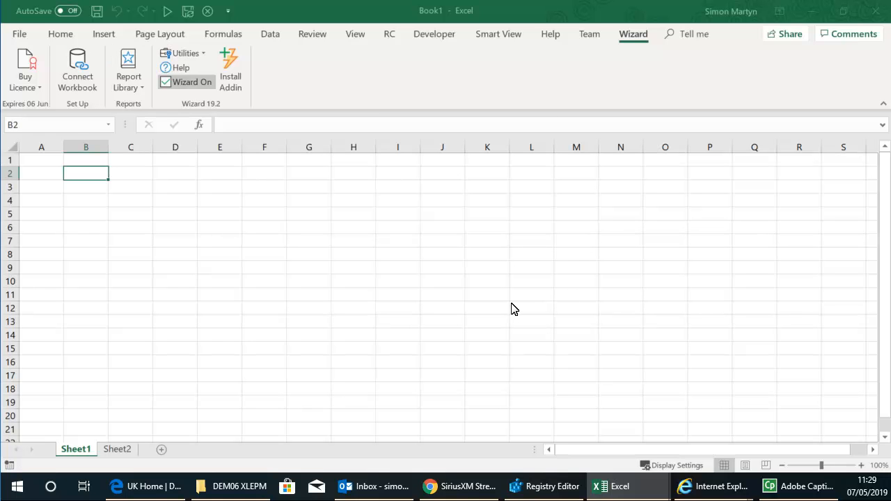
- Start connecting the workbook and choose Demo6 XLEPM as its Smart View connection
click(84, 83)
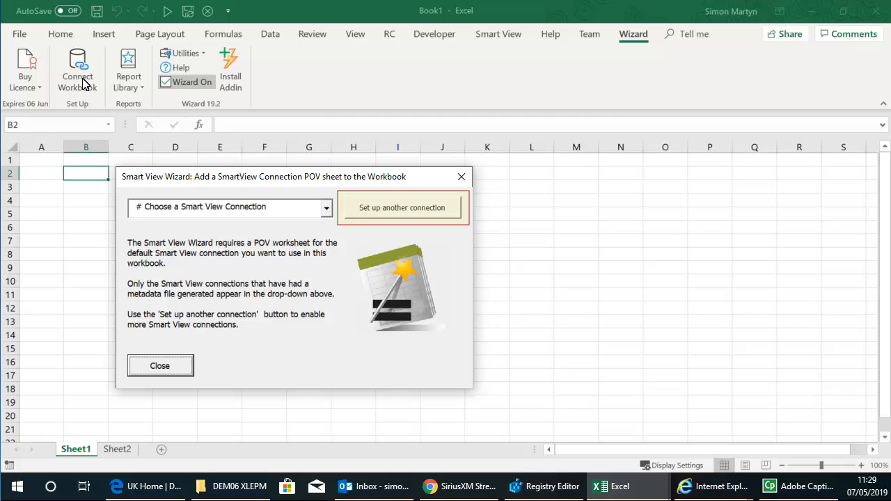
click(326, 209)
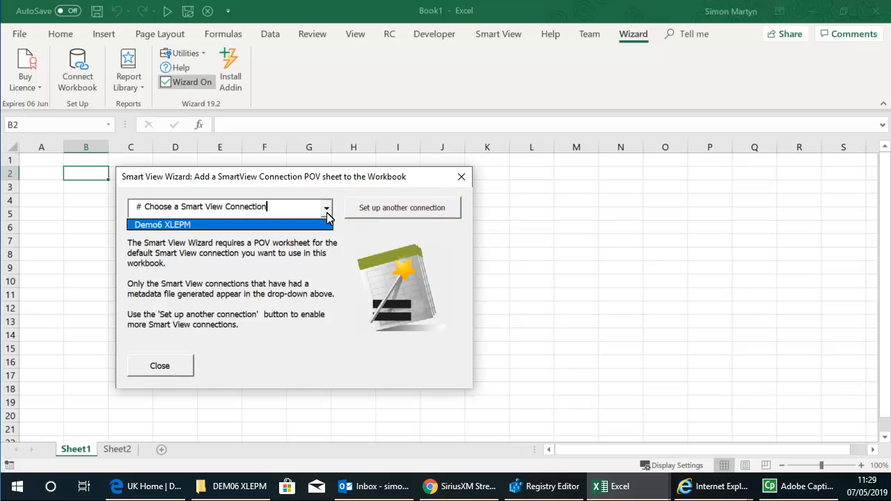
click(238, 224)
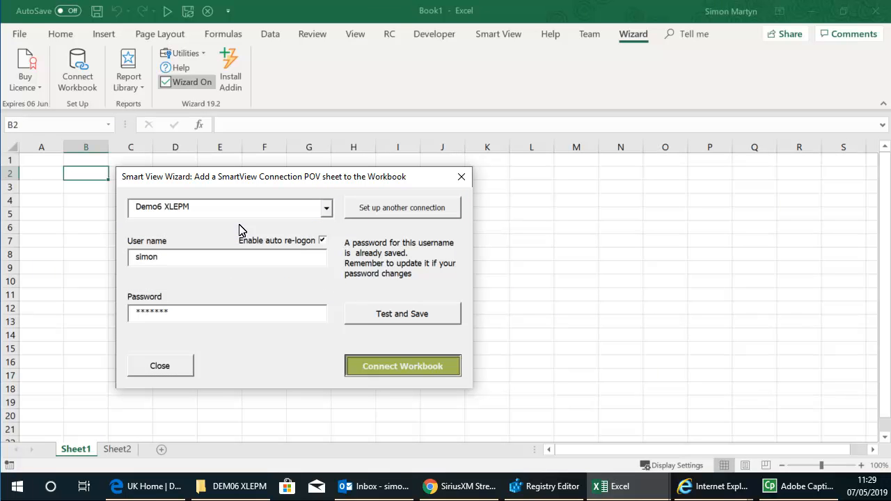